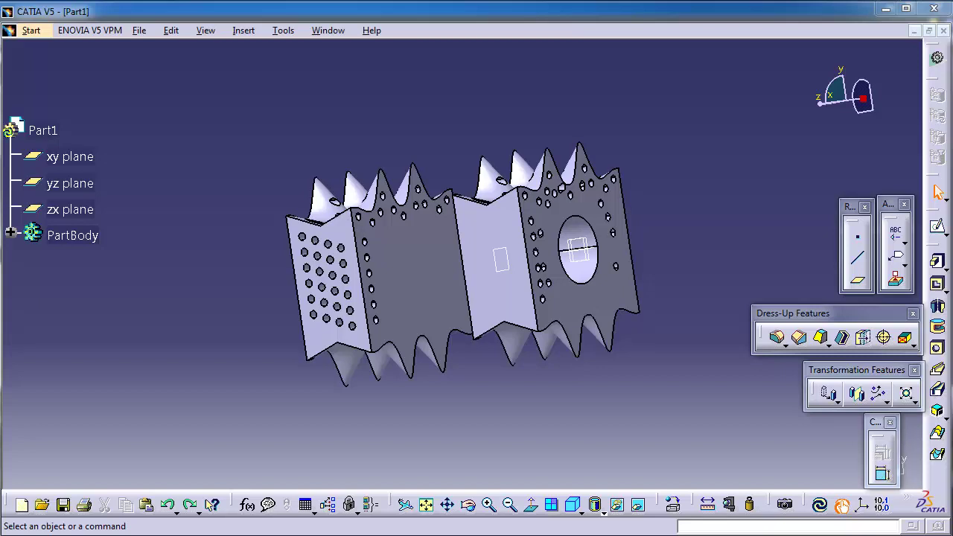
# Orbit the spiked part to a new angle and open the Insert menu's annotation commands.
pyautogui.moveTo(349, 150)
pyautogui.mouseDown(button='middle')
pyautogui.moveTo(366, 163)
pyautogui.moveTo(354, 109)
pyautogui.mouseUp(button='middle')
pyautogui.click(245, 31)
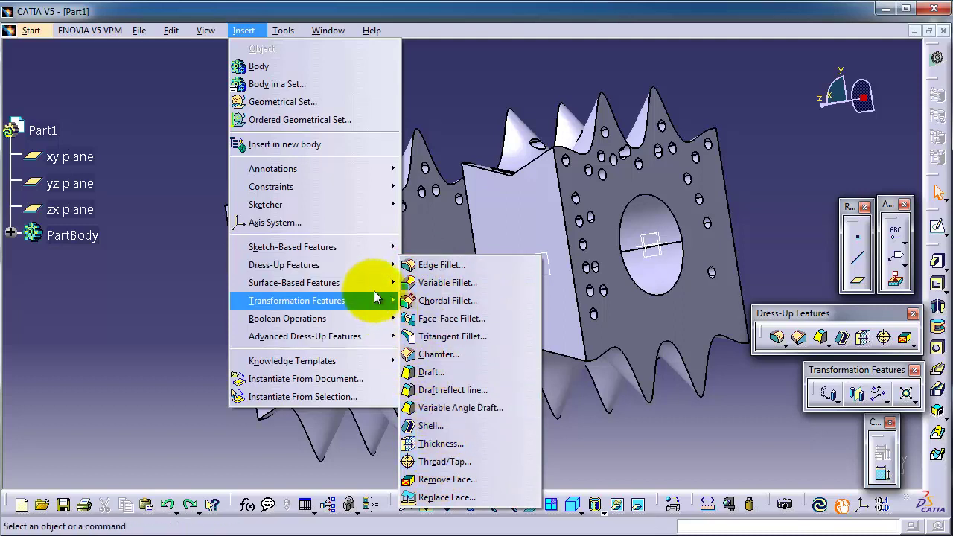
pyautogui.moveTo(426, 169)
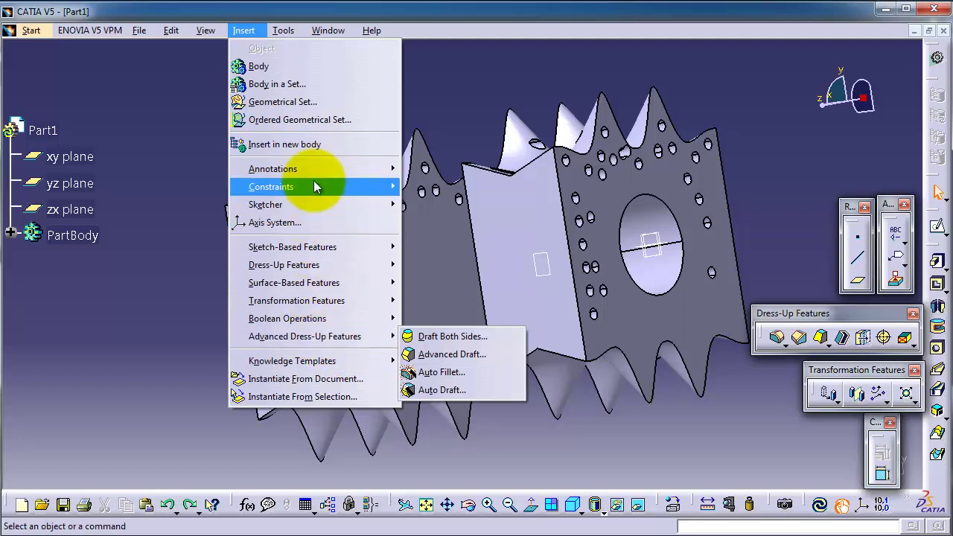
pyautogui.moveTo(273, 169)
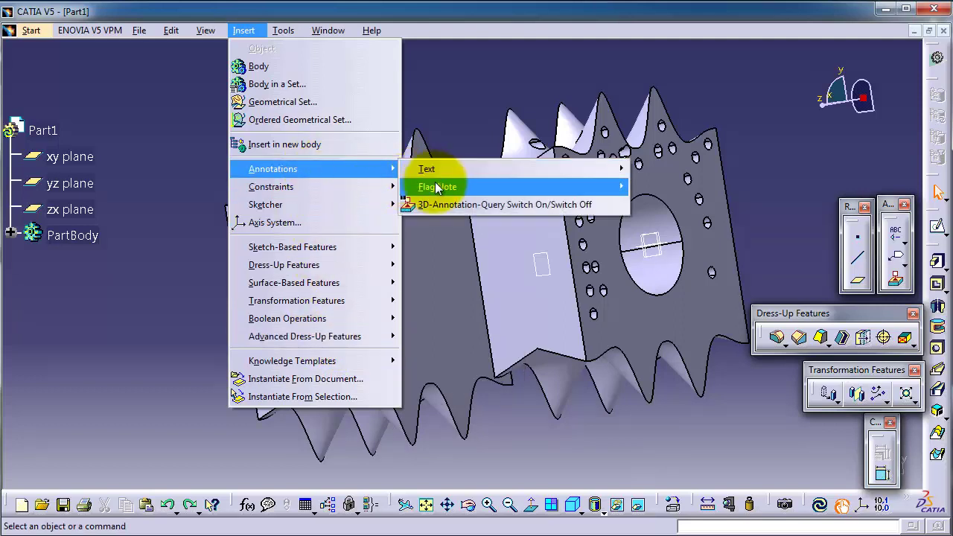
pyautogui.moveTo(513, 169)
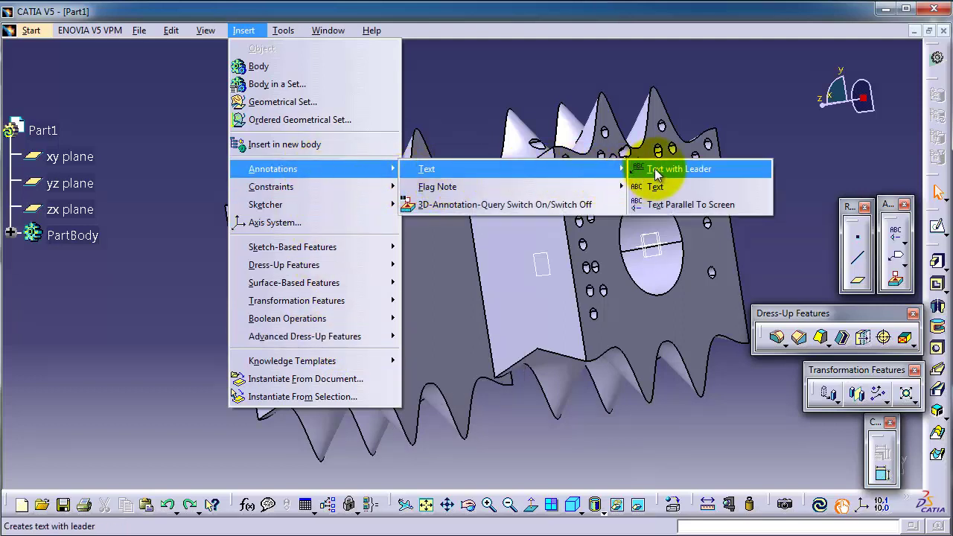
# Attach a leader note 'Circular Pattern Referense!' to the large hole's edge, then orbit around it.
pyautogui.click(655, 173)
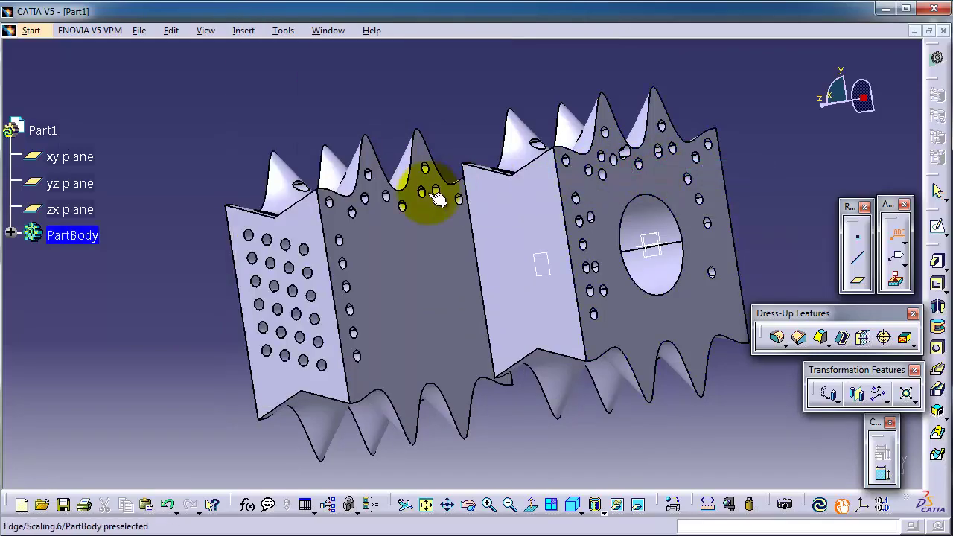
pyautogui.moveTo(664, 330)
pyautogui.mouseDown(button='middle')
pyautogui.moveTo(588, 334)
pyautogui.moveTo(542, 323)
pyautogui.moveTo(574, 319)
pyautogui.moveTo(631, 249)
pyautogui.moveTo(653, 247)
pyautogui.moveTo(393, 245)
pyautogui.mouseUp(button='middle')
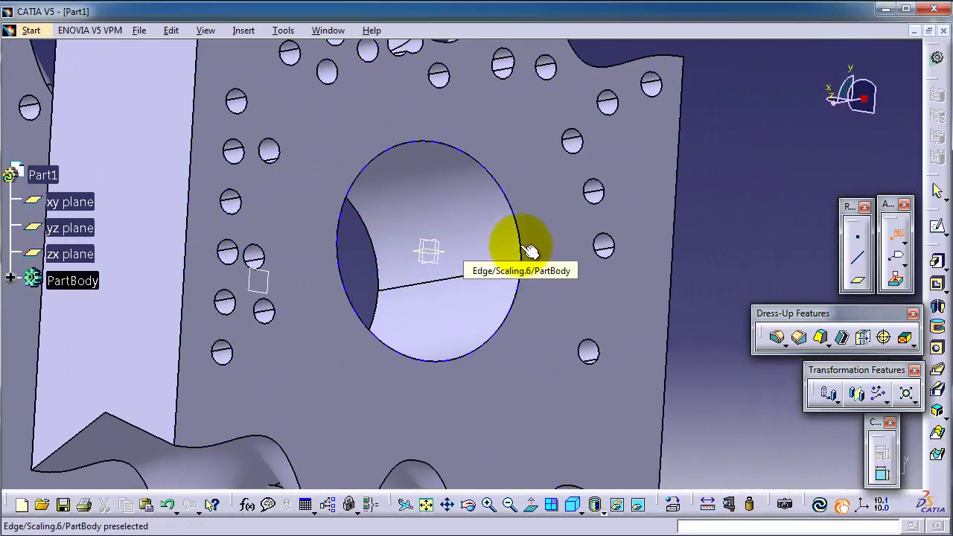
pyautogui.click(523, 247)
pyautogui.write('Circular Pattern Referense!')
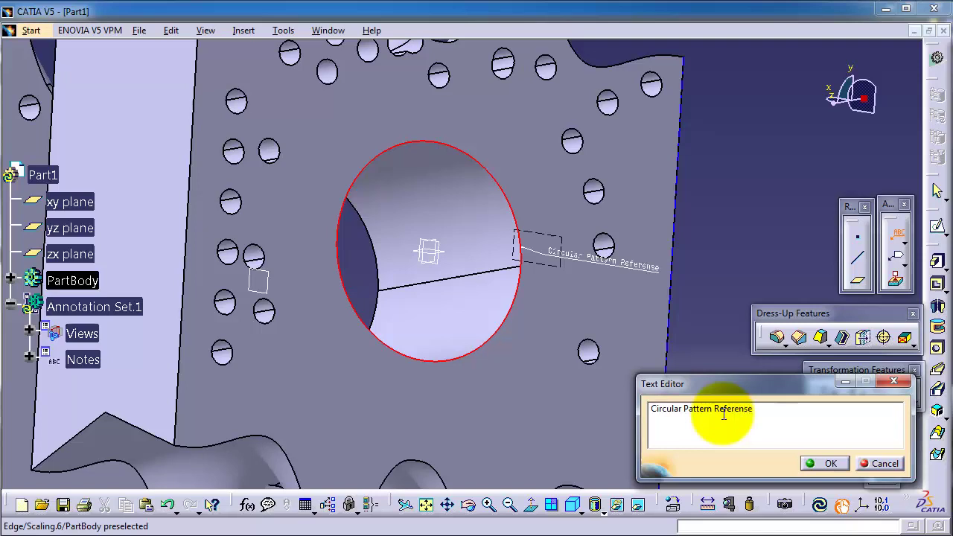
pyautogui.click(824, 463)
pyautogui.moveTo(599, 305)
pyautogui.mouseDown(button='middle')
pyautogui.moveTo(534, 272)
pyautogui.moveTo(534, 260)
pyautogui.mouseUp(button='middle')
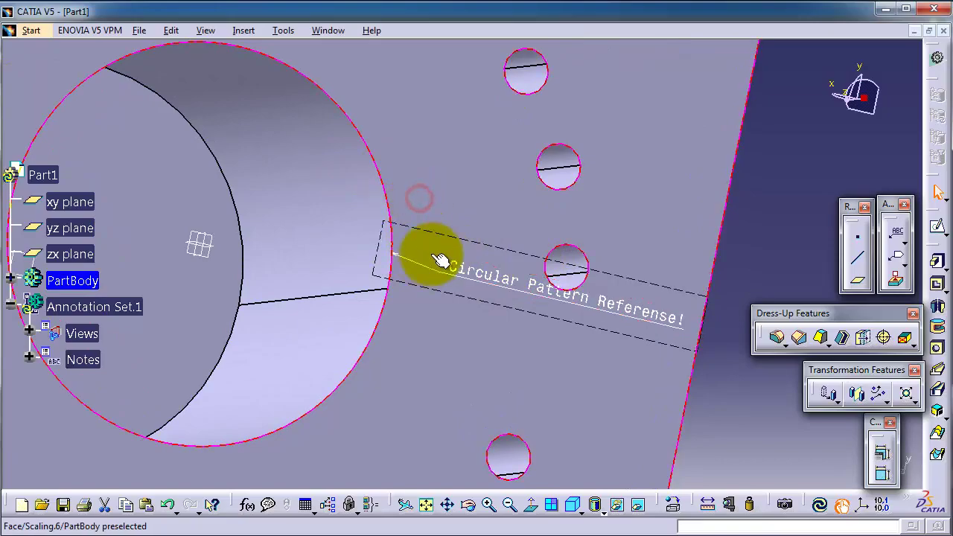
pyautogui.moveTo(446, 230)
pyautogui.mouseDown(button='middle')
pyautogui.moveTo(405, 265)
pyautogui.moveTo(419, 276)
pyautogui.moveTo(472, 251)
pyautogui.moveTo(504, 251)
pyautogui.moveTo(506, 352)
pyautogui.moveTo(398, 288)
pyautogui.mouseUp(button='middle')
pyautogui.moveTo(355, 218)
pyautogui.mouseDown(button='middle')
pyautogui.moveTo(425, 213)
pyautogui.moveTo(612, 309)
pyautogui.moveTo(673, 308)
pyautogui.moveTo(408, 248)
pyautogui.moveTo(366, 248)
pyautogui.moveTo(310, 202)
pyautogui.mouseUp(button='middle')
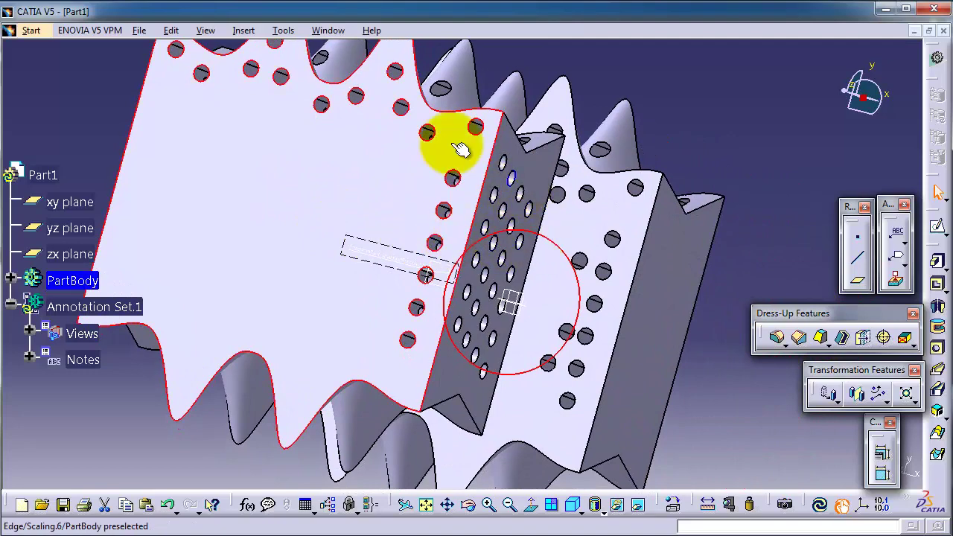
# Point a leader note 'Rectangular Pattern direction!' at the slanted perforated face's edge.
pyautogui.click(756, 156)
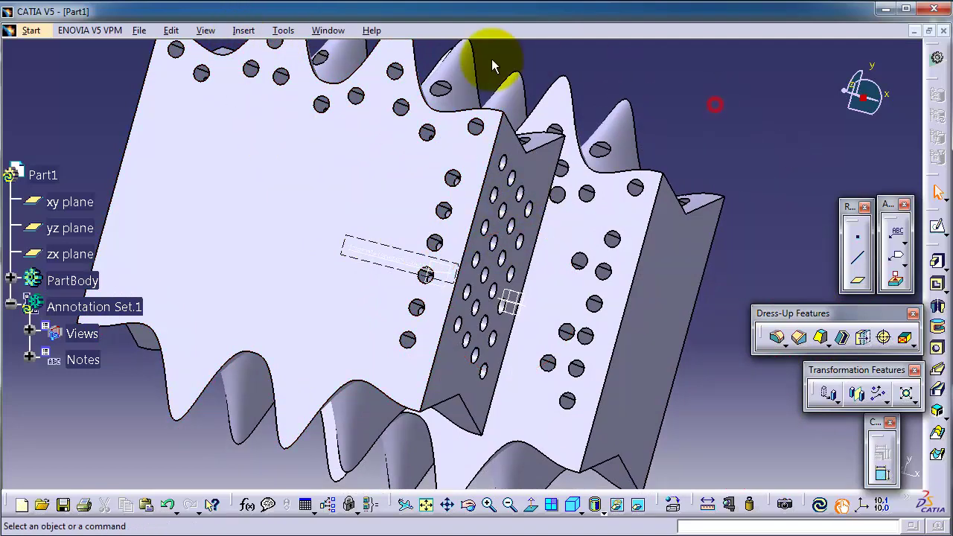
pyautogui.click(244, 32)
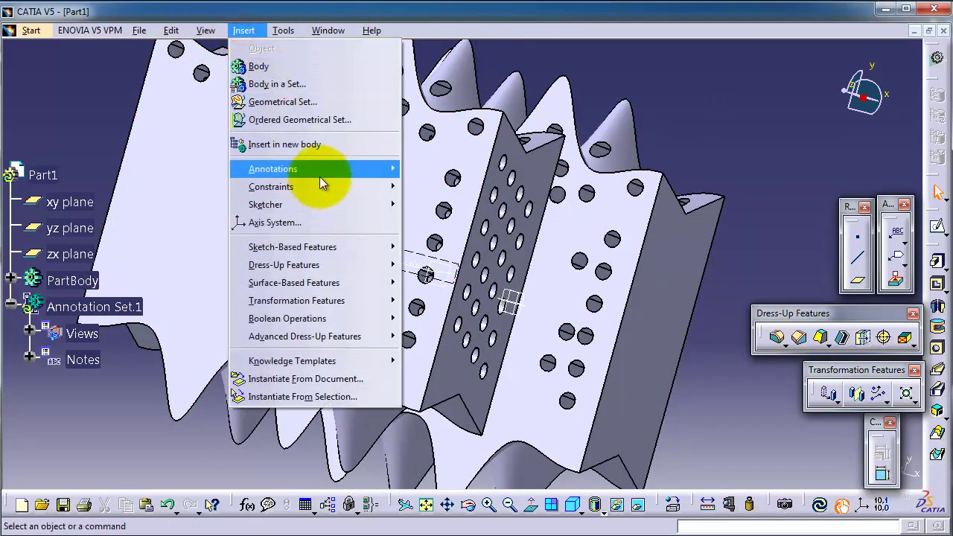
pyautogui.moveTo(272, 169)
pyautogui.click(651, 168)
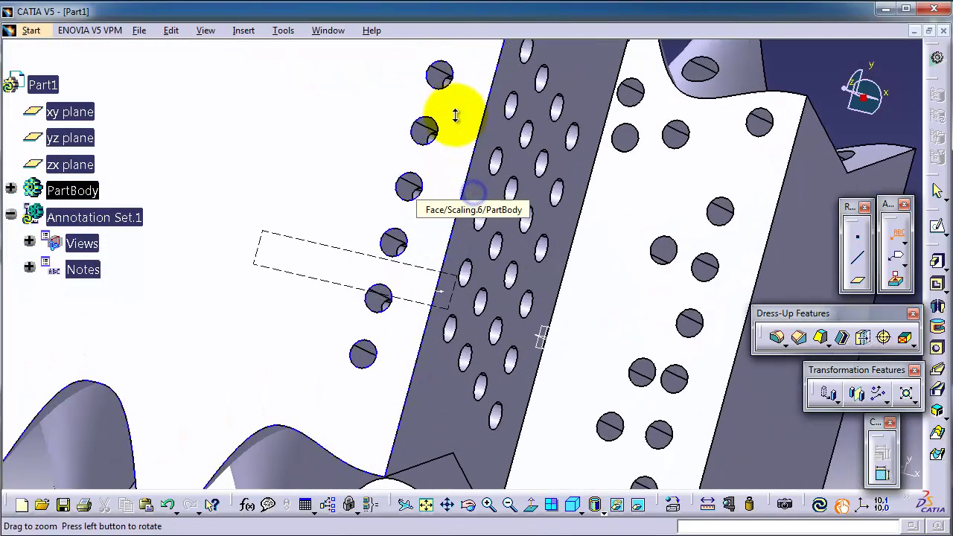
pyautogui.moveTo(474, 195); pyautogui.dragTo(457, 121, button='middle')
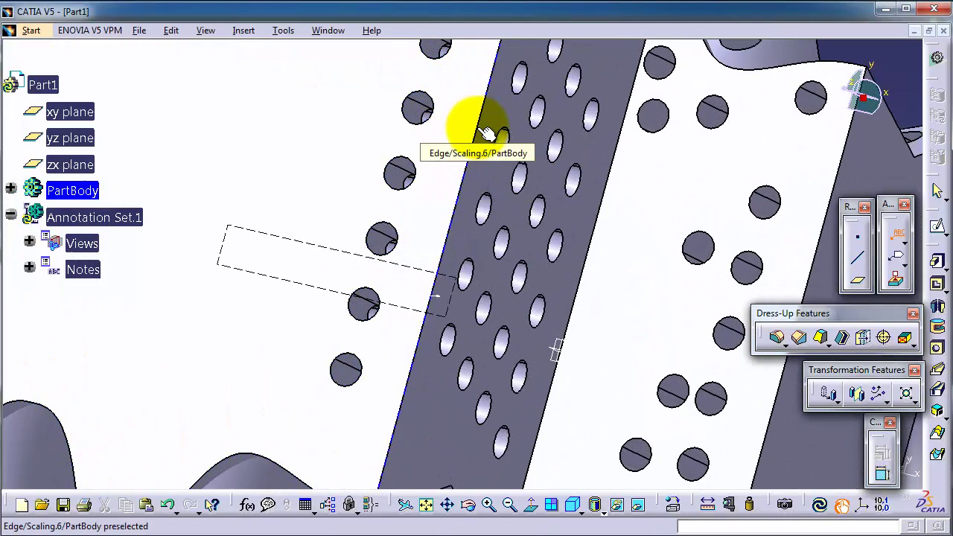
pyautogui.click(485, 133)
pyautogui.write('Rectangular Pattern direction!')
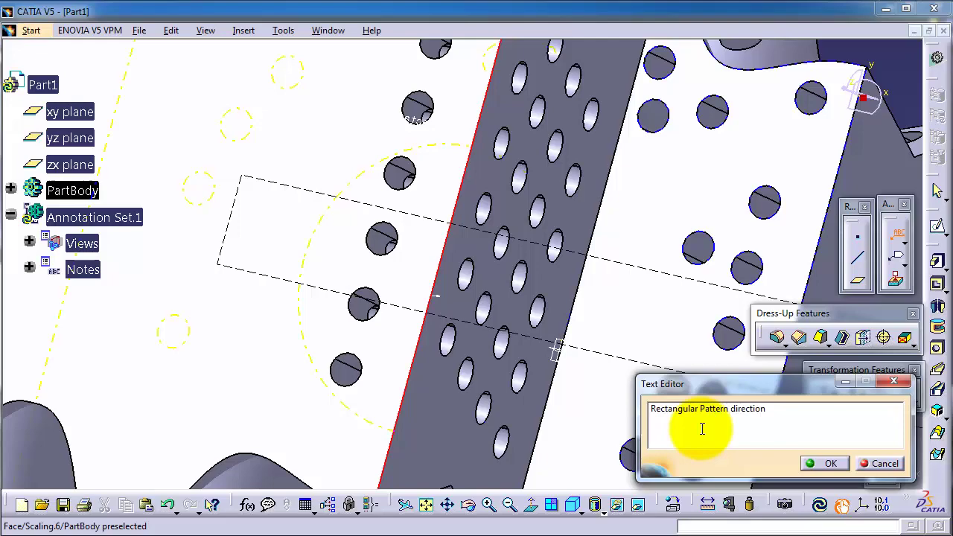
pyautogui.click(825, 463)
pyautogui.moveTo(273, 161)
pyautogui.mouseDown(button='middle')
pyautogui.moveTo(324, 267)
pyautogui.moveTo(444, 275)
pyautogui.moveTo(469, 247)
pyautogui.moveTo(454, 279)
pyautogui.moveTo(419, 291)
pyautogui.moveTo(304, 315)
pyautogui.moveTo(276, 293)
pyautogui.mouseUp(button='middle')
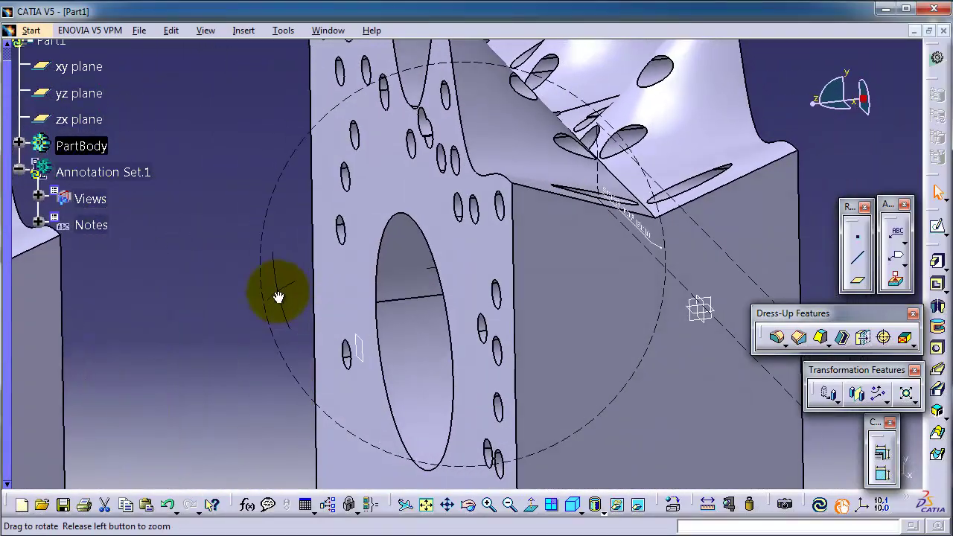
pyautogui.moveTo(535, 322)
pyautogui.mouseDown(button='middle')
pyautogui.moveTo(506, 312)
pyautogui.moveTo(532, 249)
pyautogui.moveTo(549, 369)
pyautogui.mouseUp(button='middle')
pyautogui.moveTo(389, 334)
pyautogui.mouseDown(button='middle')
pyautogui.moveTo(429, 305)
pyautogui.moveTo(441, 315)
pyautogui.mouseUp(button='middle')
# Place a leaderless 'This is part !' note on the side face next to the large hole.
pyautogui.click(443, 315)
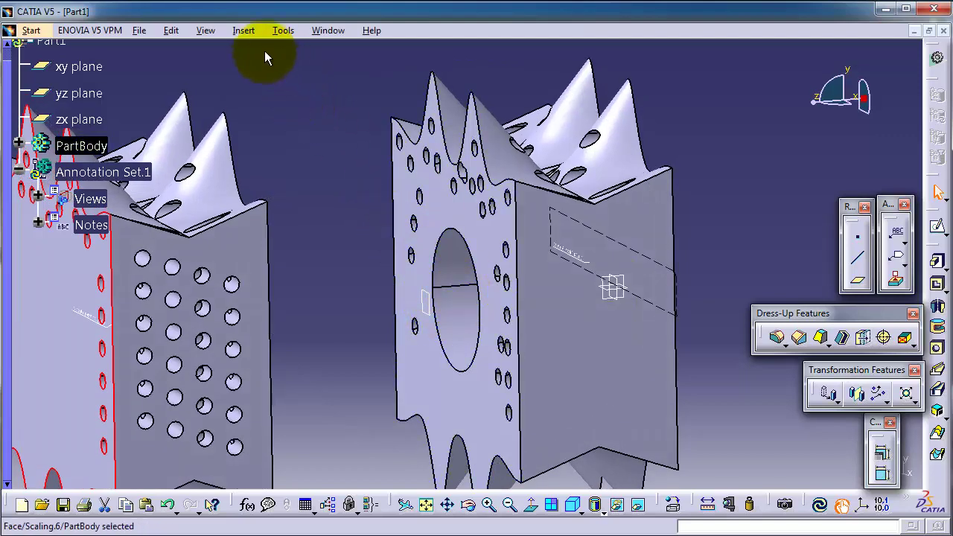
pyautogui.click(243, 30)
pyautogui.moveTo(272, 169)
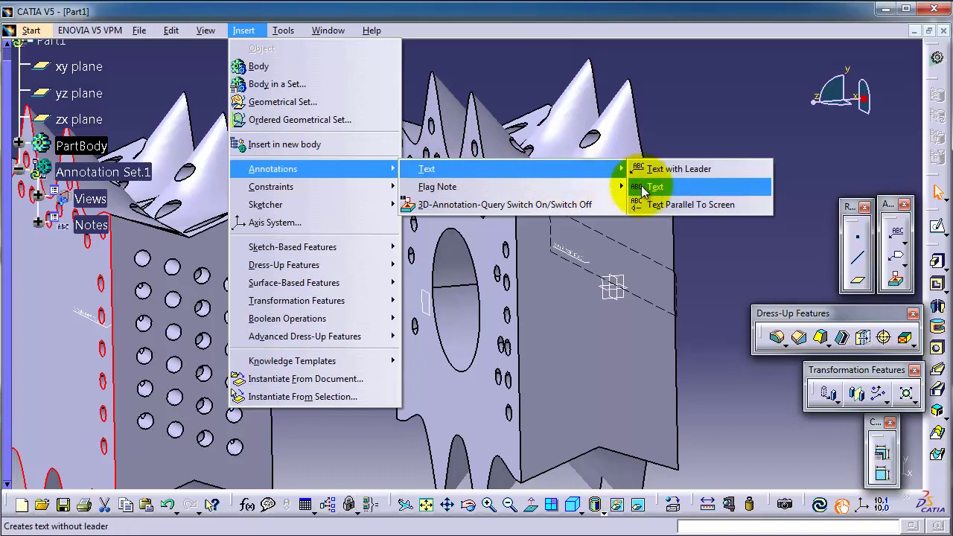
pyautogui.click(640, 186)
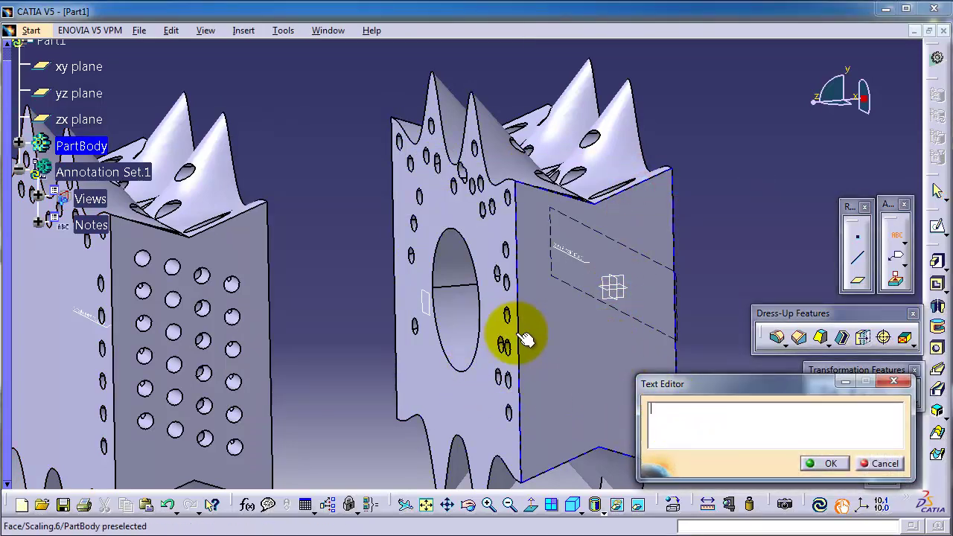
pyautogui.click(676, 442)
pyautogui.write('This is part !')
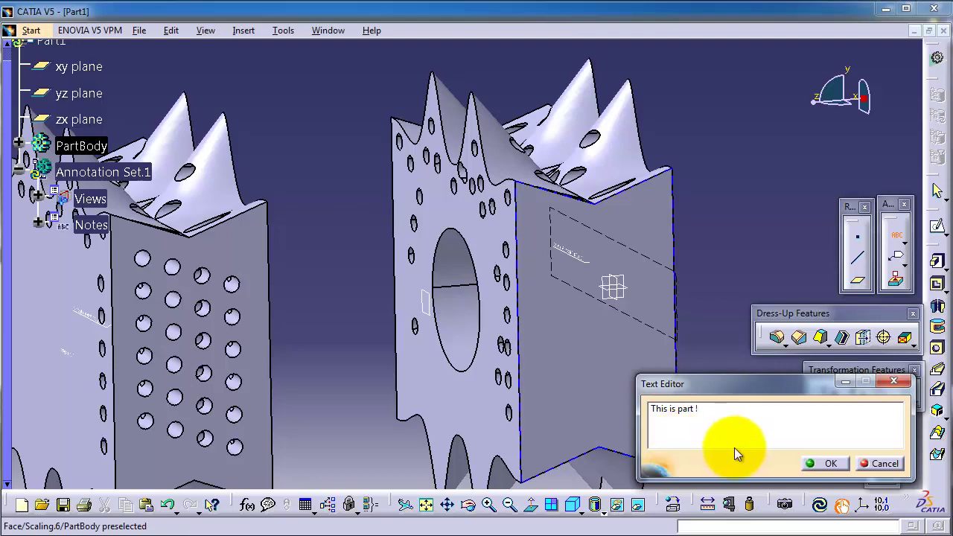
pyautogui.click(806, 465)
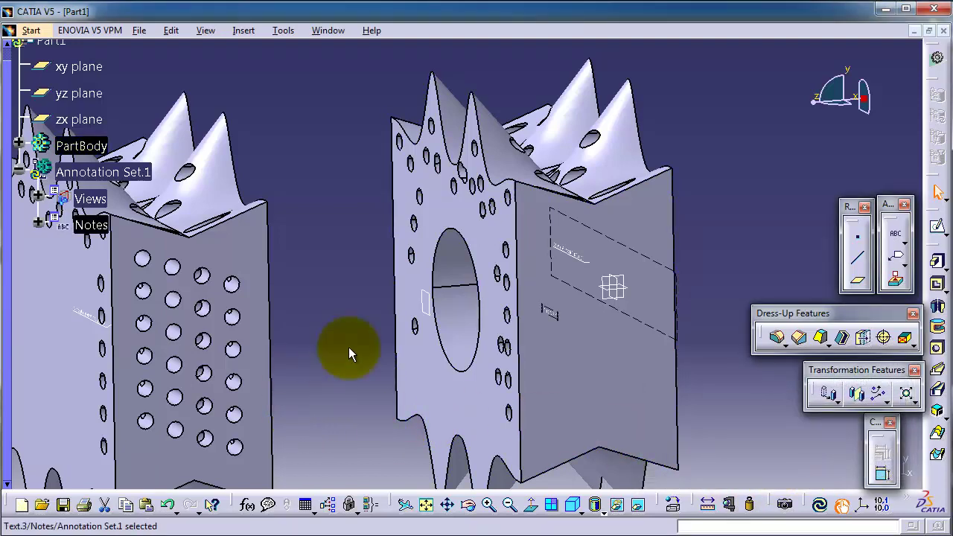
pyautogui.moveTo(348, 347)
pyautogui.mouseDown(button='middle')
pyautogui.moveTo(542, 361)
pyautogui.moveTo(489, 378)
pyautogui.moveTo(511, 361)
pyautogui.moveTo(371, 340)
pyautogui.moveTo(480, 330)
pyautogui.moveTo(516, 272)
pyautogui.moveTo(517, 231)
pyautogui.moveTo(503, 320)
pyautogui.moveTo(606, 314)
pyautogui.moveTo(565, 318)
pyautogui.moveTo(425, 283)
pyautogui.moveTo(432, 300)
pyautogui.moveTo(536, 340)
pyautogui.moveTo(606, 387)
pyautogui.moveTo(610, 425)
pyautogui.moveTo(587, 389)
pyautogui.moveTo(615, 404)
pyautogui.moveTo(719, 372)
pyautogui.moveTo(587, 385)
pyautogui.mouseUp(button='middle')
# Dismiss the replace-not-allowed warning and reorient the part to show its wavy top.
pyautogui.rightClick(567, 378)
pyautogui.click(590, 341)
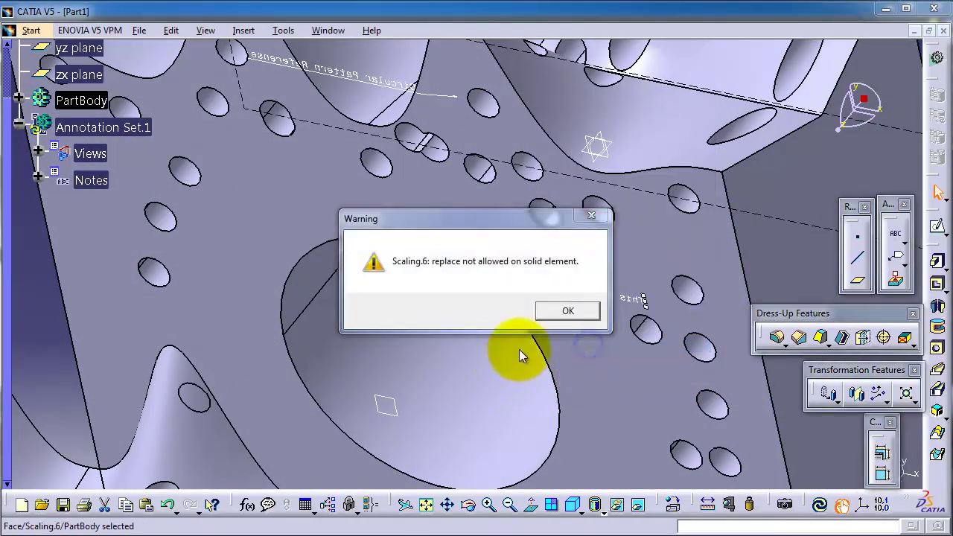
pyautogui.click(601, 218)
pyautogui.moveTo(514, 334)
pyautogui.mouseDown(button='middle')
pyautogui.moveTo(600, 280)
pyautogui.moveTo(596, 186)
pyautogui.moveTo(591, 262)
pyautogui.mouseUp(button='middle')
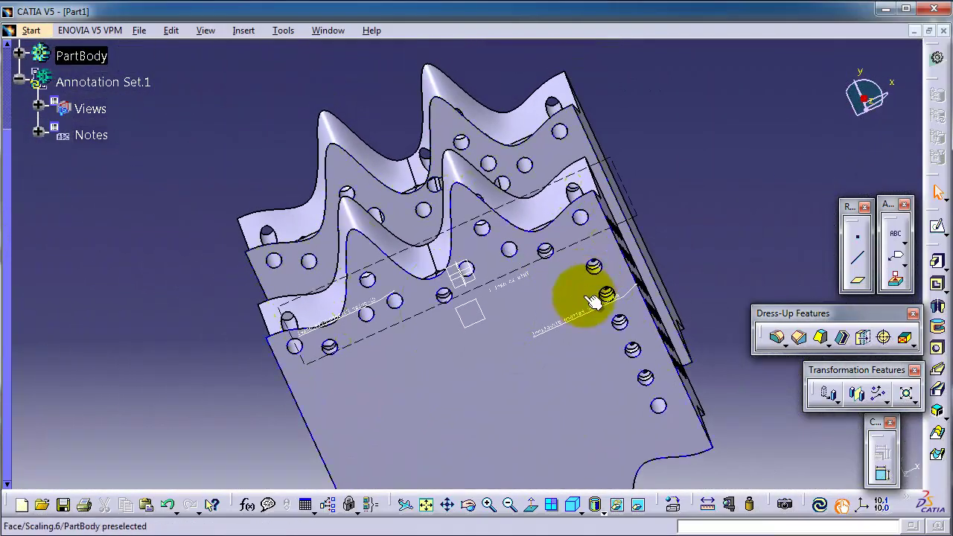
pyautogui.click(593, 300)
pyautogui.click(494, 439)
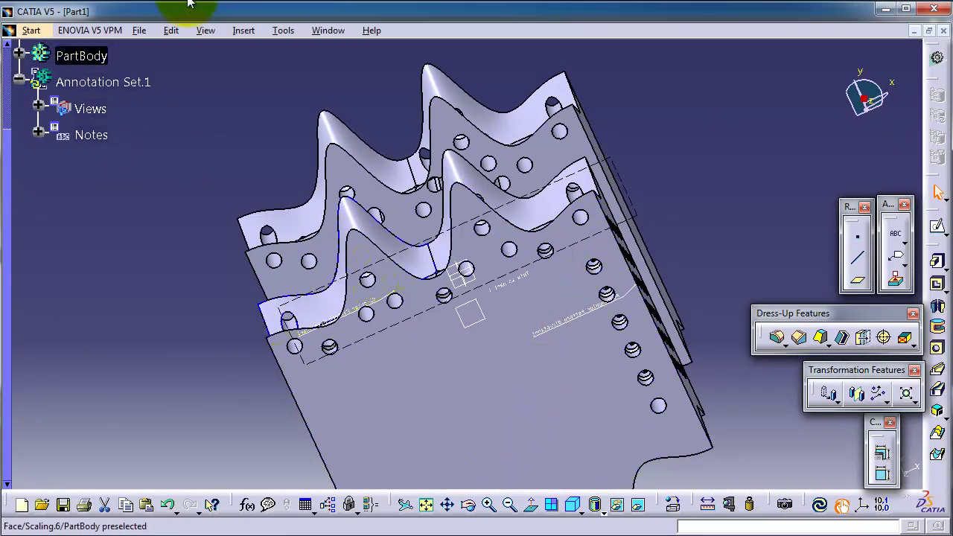
# Add a plain, leaderless 'Part Two' text note on the part's face.
pyautogui.click(245, 32)
pyautogui.moveTo(272, 169)
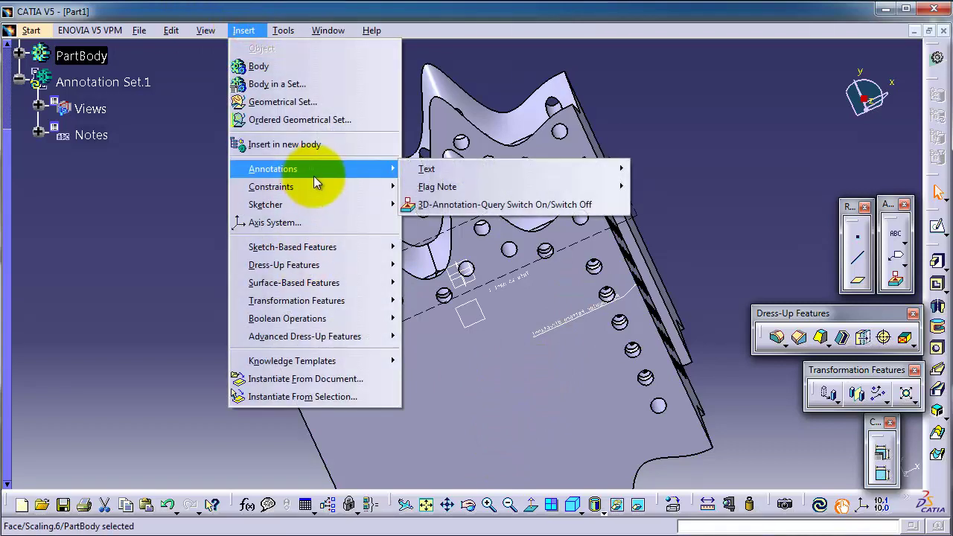
pyautogui.click(645, 186)
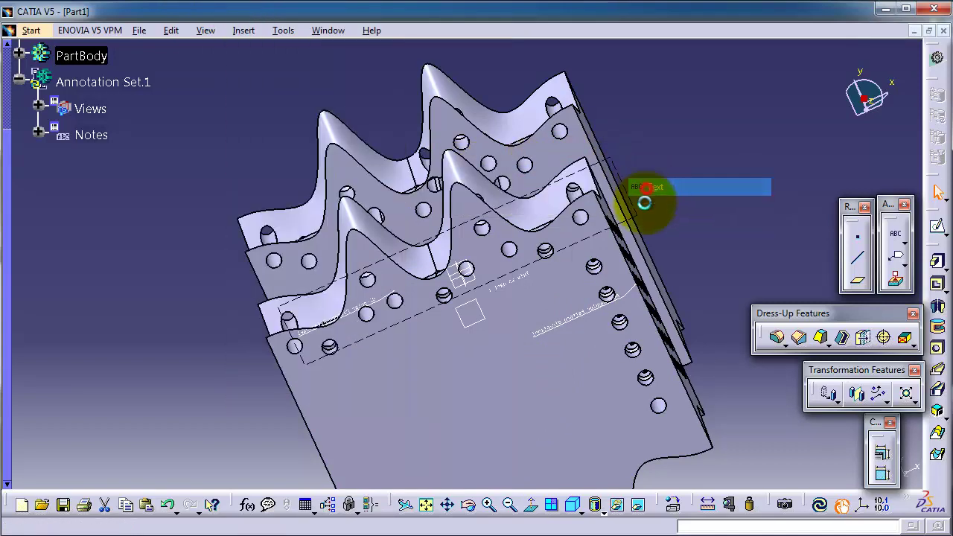
pyautogui.moveTo(444, 402); pyautogui.dragTo(450, 392, button='middle')
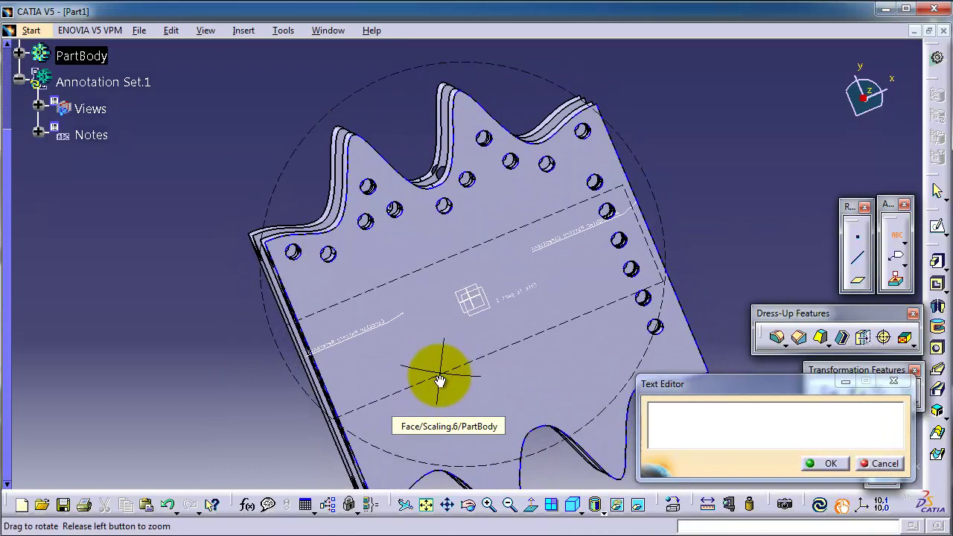
pyautogui.click(674, 425)
pyautogui.write('Part Two')
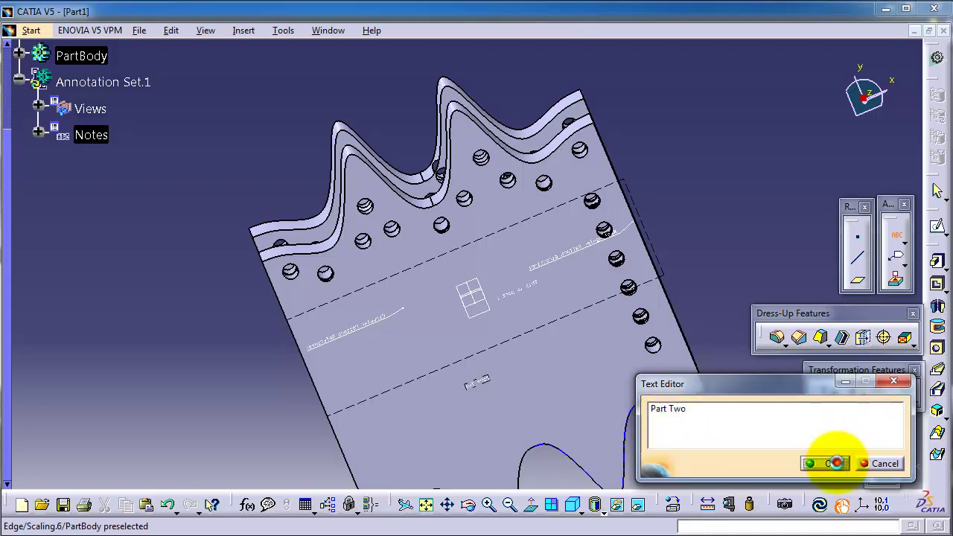
pyautogui.click(835, 463)
pyautogui.moveTo(548, 392)
pyautogui.mouseDown(button='middle')
pyautogui.moveTo(552, 253)
pyautogui.moveTo(514, 199)
pyautogui.moveTo(424, 293)
pyautogui.mouseUp(button='middle')
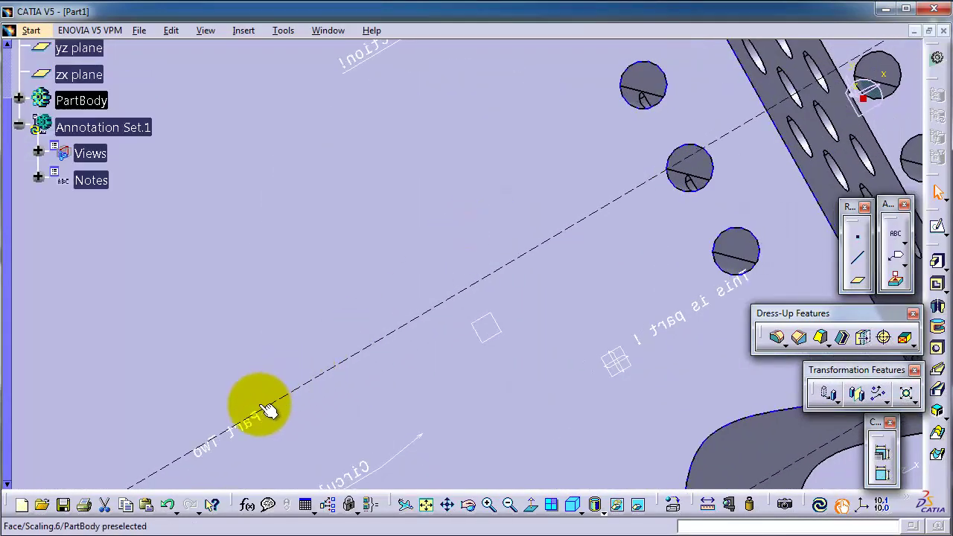
# Slide the 'Part Two' note along the dashed annotation line.
pyautogui.click(257, 412)
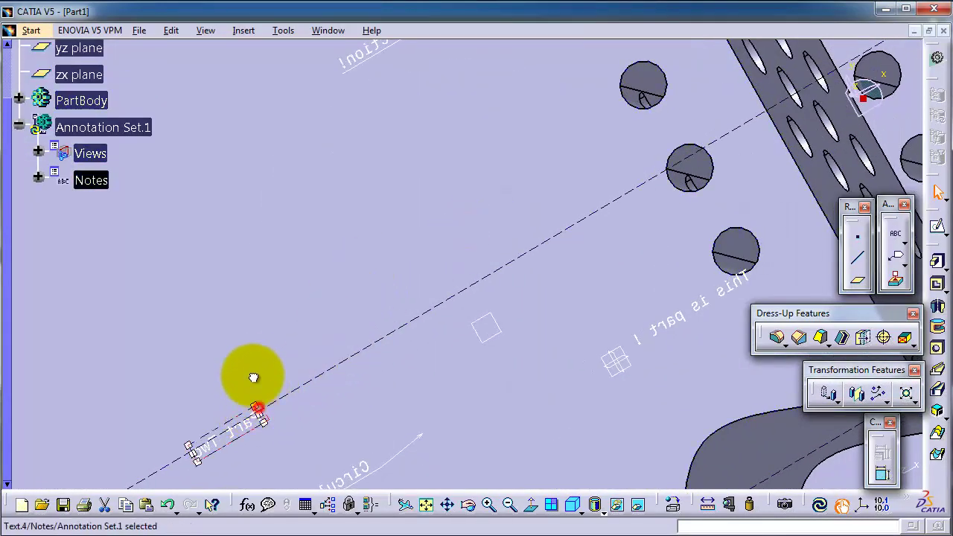
pyautogui.moveTo(253, 377); pyautogui.dragTo(436, 239)
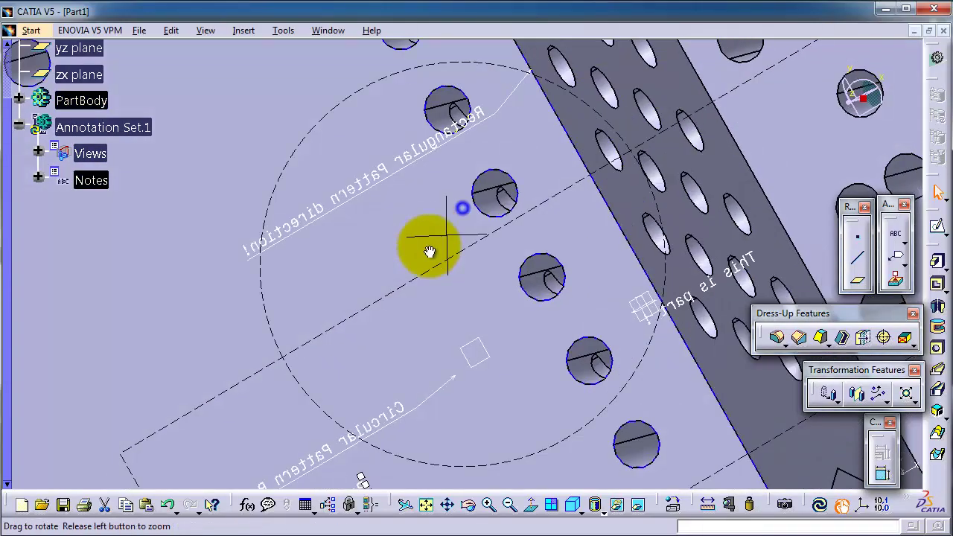
pyautogui.moveTo(463, 213)
pyautogui.mouseDown(button='middle')
pyautogui.moveTo(288, 305)
pyautogui.moveTo(289, 296)
pyautogui.mouseUp(button='middle')
# Place a screen-parallel 'TEXT' note in empty space beside the part.
pyautogui.click(244, 33)
pyautogui.moveTo(272, 169)
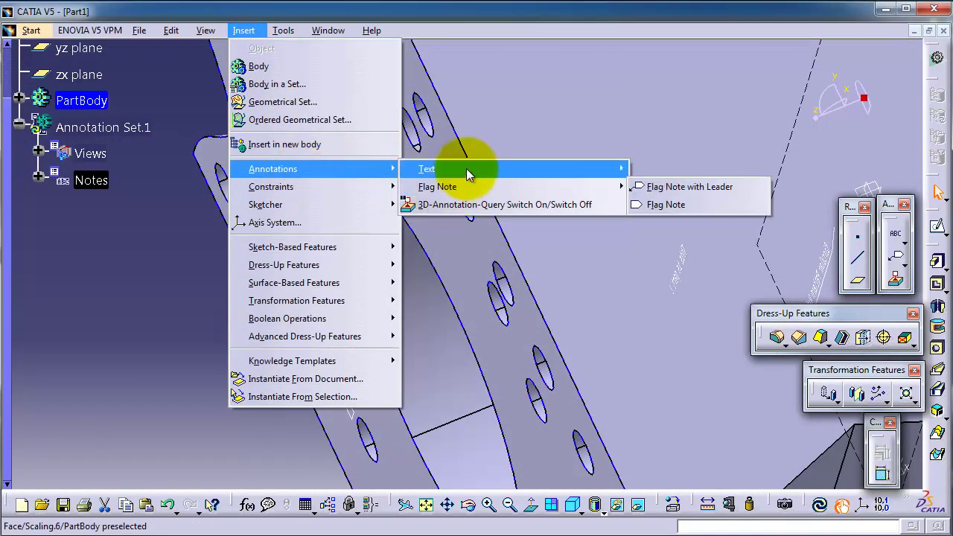
pyautogui.moveTo(426, 169)
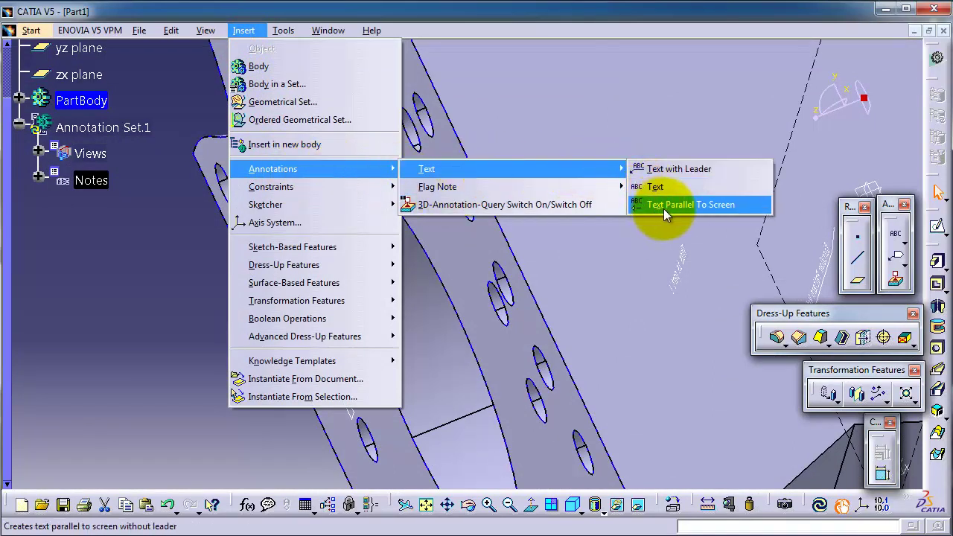
pyautogui.click(684, 206)
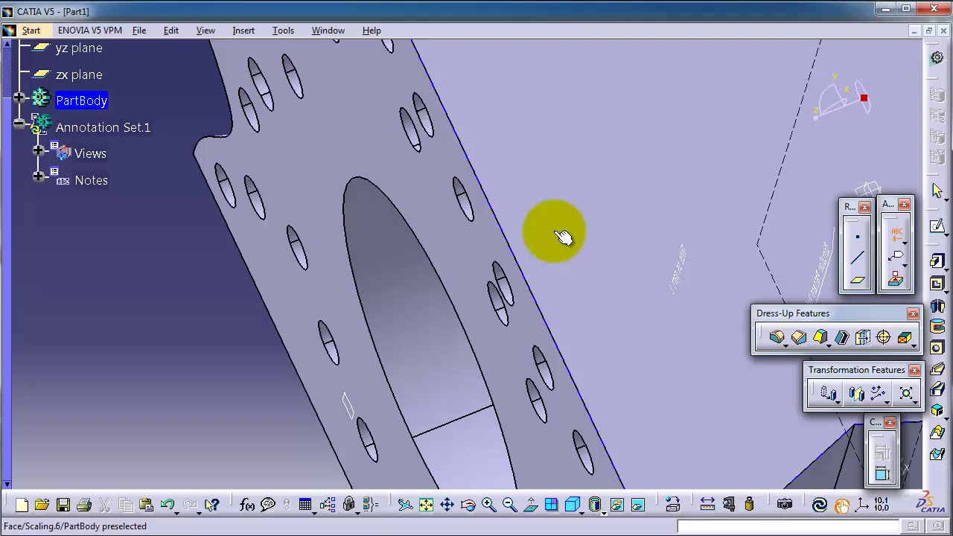
pyautogui.click(518, 147)
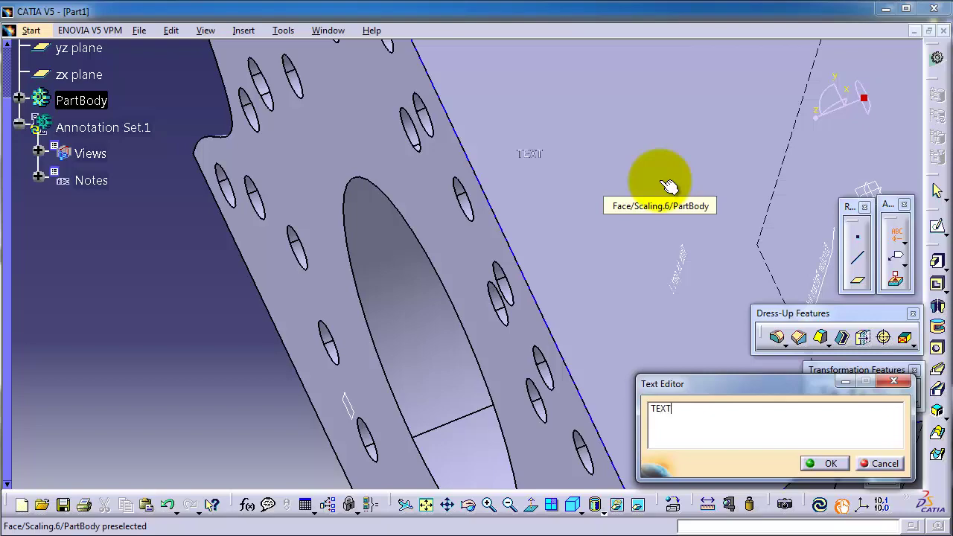
pyautogui.click(824, 465)
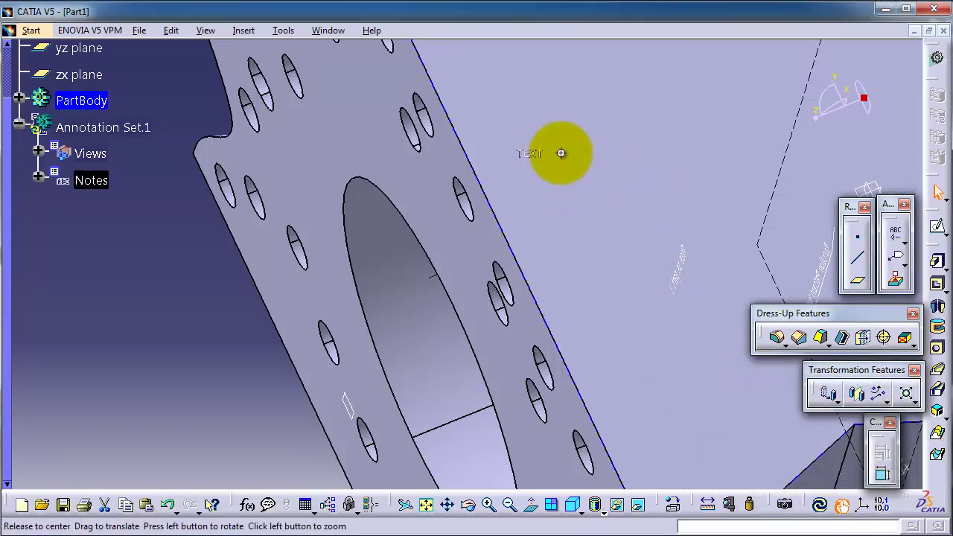
# Switch to the standard isometric view and zoom out to show the whole part.
pyautogui.moveTo(560, 153)
pyautogui.mouseDown(button='middle')
pyautogui.moveTo(605, 223)
pyautogui.moveTo(556, 217)
pyautogui.moveTo(633, 191)
pyautogui.moveTo(613, 206)
pyautogui.moveTo(566, 444)
pyautogui.mouseUp(button='middle')
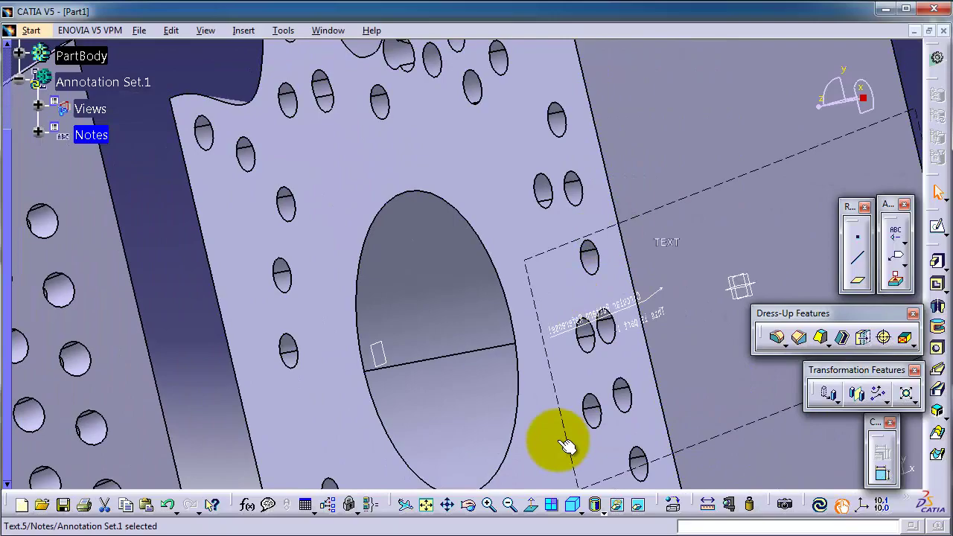
pyautogui.click(572, 504)
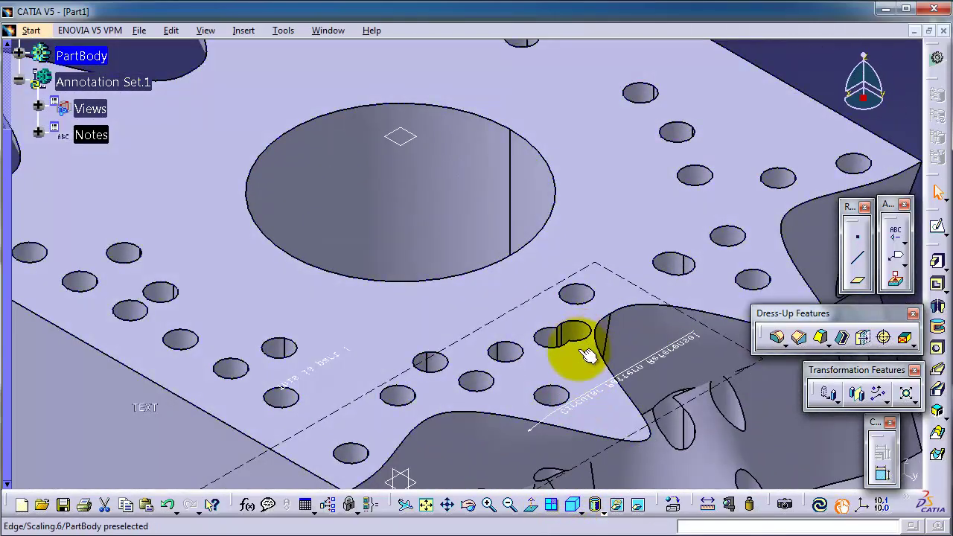
pyautogui.moveTo(563, 334)
pyautogui.mouseDown(button='middle')
pyautogui.moveTo(565, 444)
pyautogui.moveTo(536, 442)
pyautogui.mouseUp(button='middle')
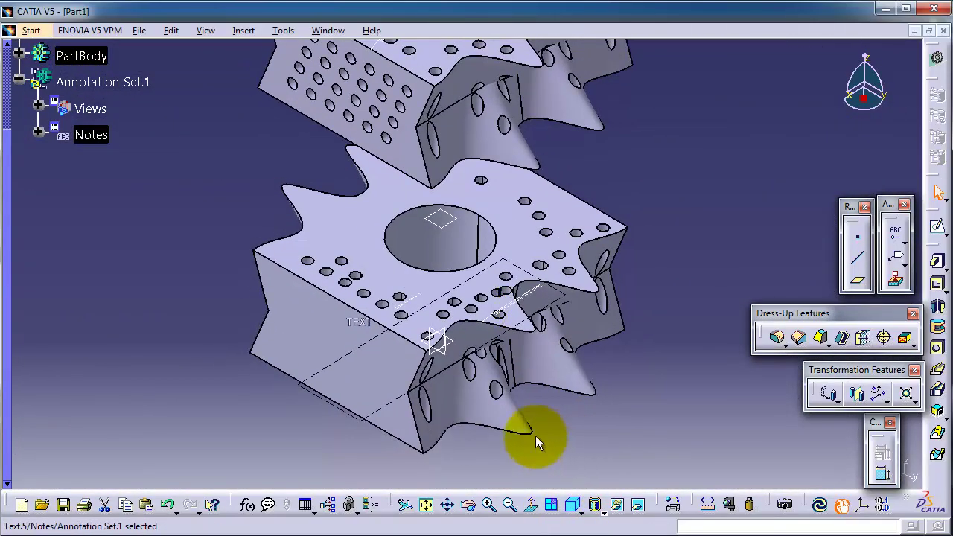
# Anchor a screen-parallel 'ISO METRIC VIEW' note on the part's lower face.
pyautogui.click(396, 378)
pyautogui.click(234, 31)
pyautogui.moveTo(273, 169)
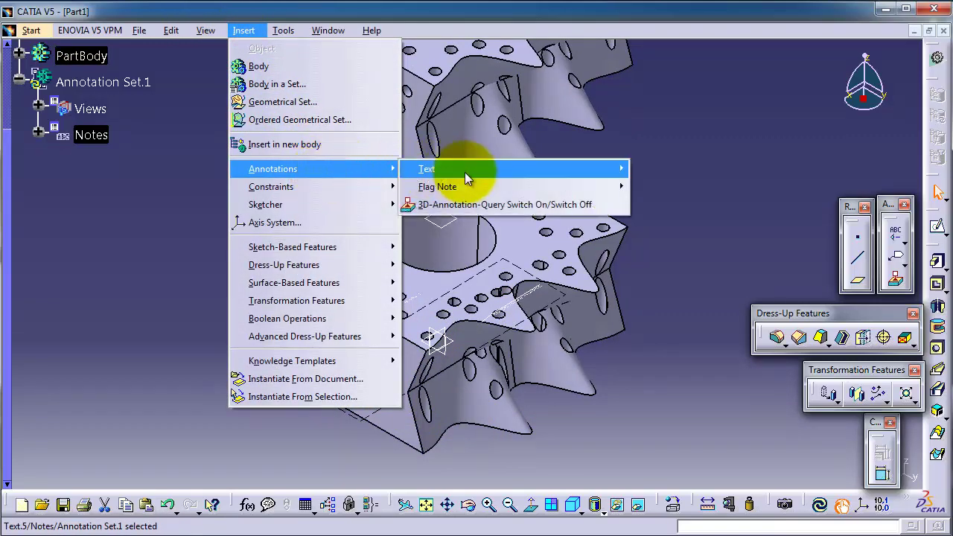
pyautogui.moveTo(427, 169)
pyautogui.click(721, 204)
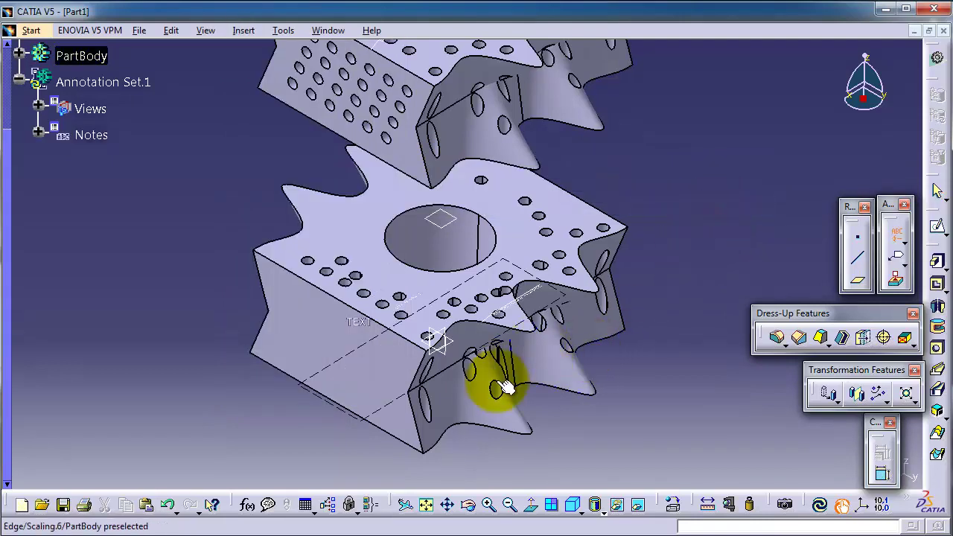
pyautogui.click(396, 422)
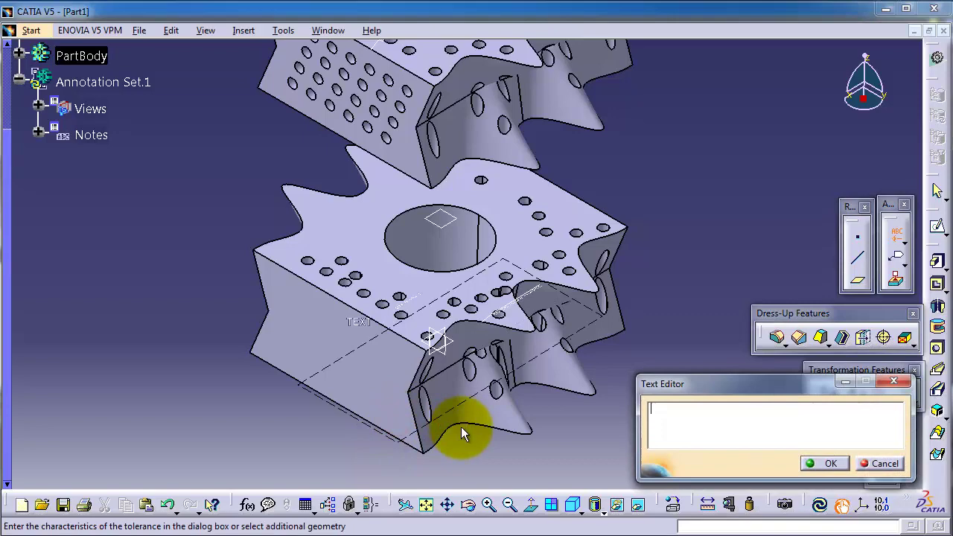
pyautogui.write('ISO')
pyautogui.write(' METRIC ')
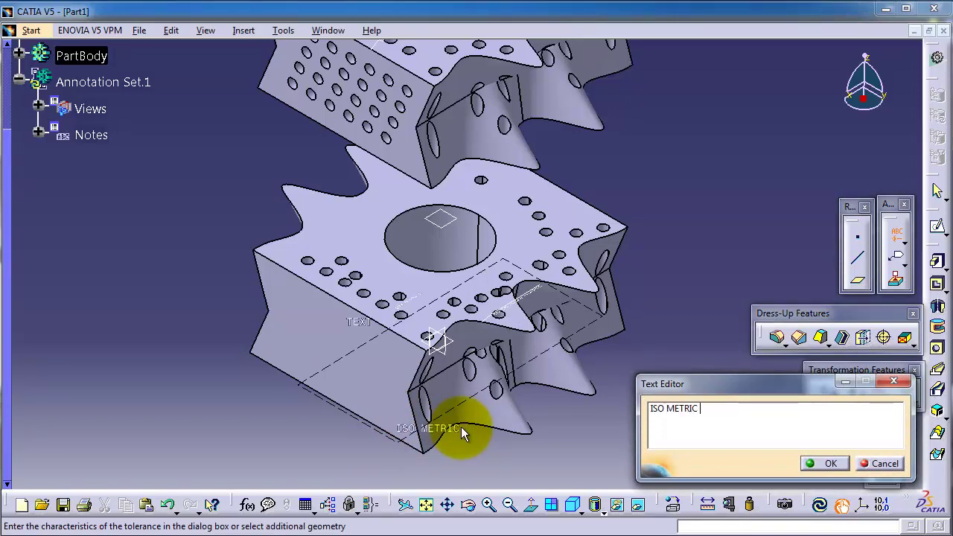
pyautogui.write('VIEW')
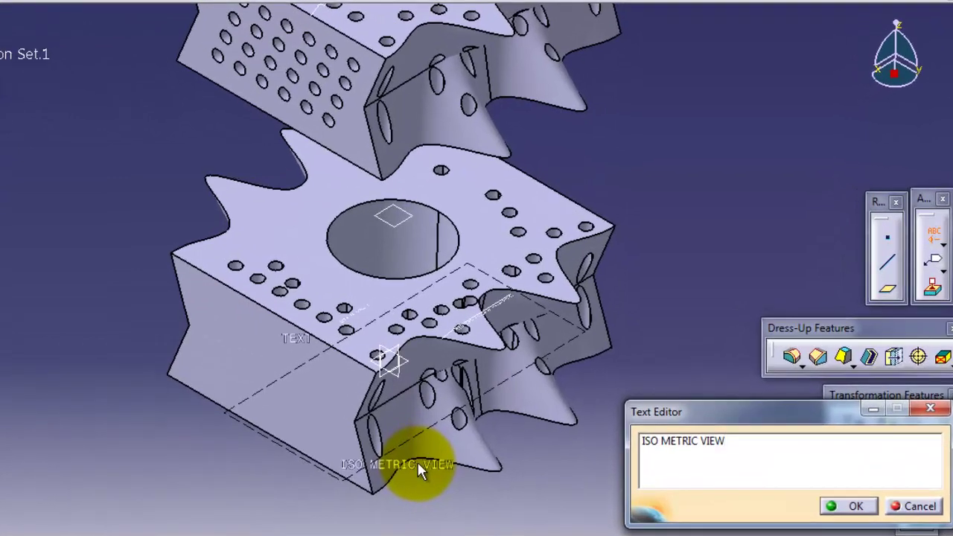
pyautogui.click(843, 505)
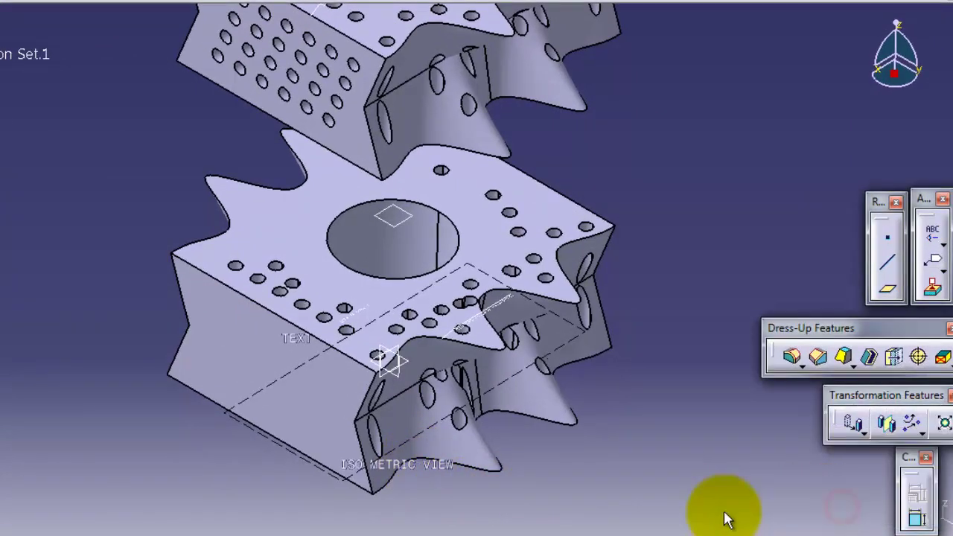